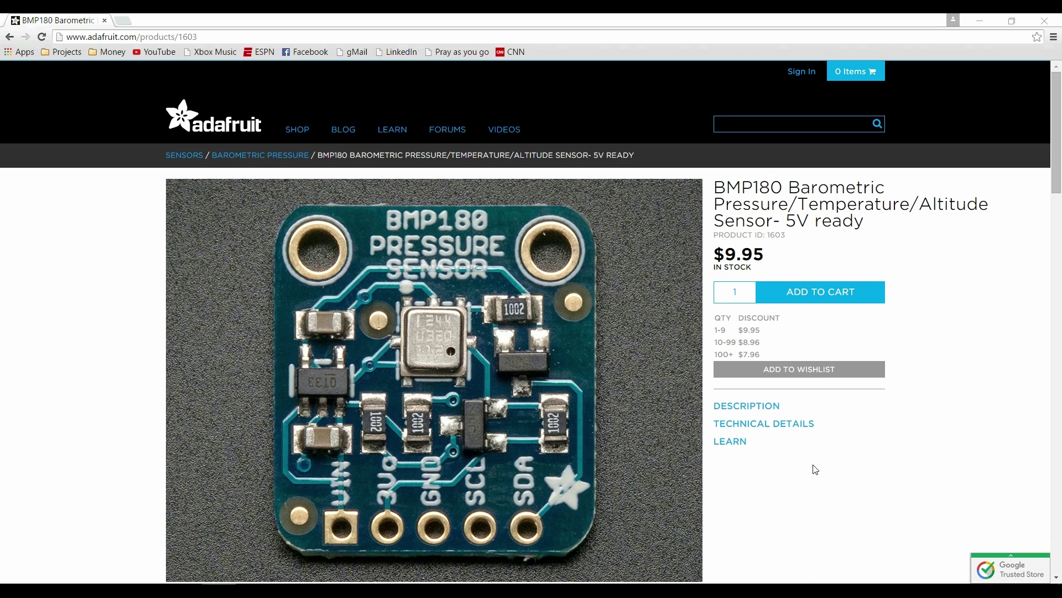
Step: Step through the BMP180 product thumbnails to the photo of the board beside a quarter
scroll(816, 470, "down", 2)
scroll(816, 470, "up", 1)
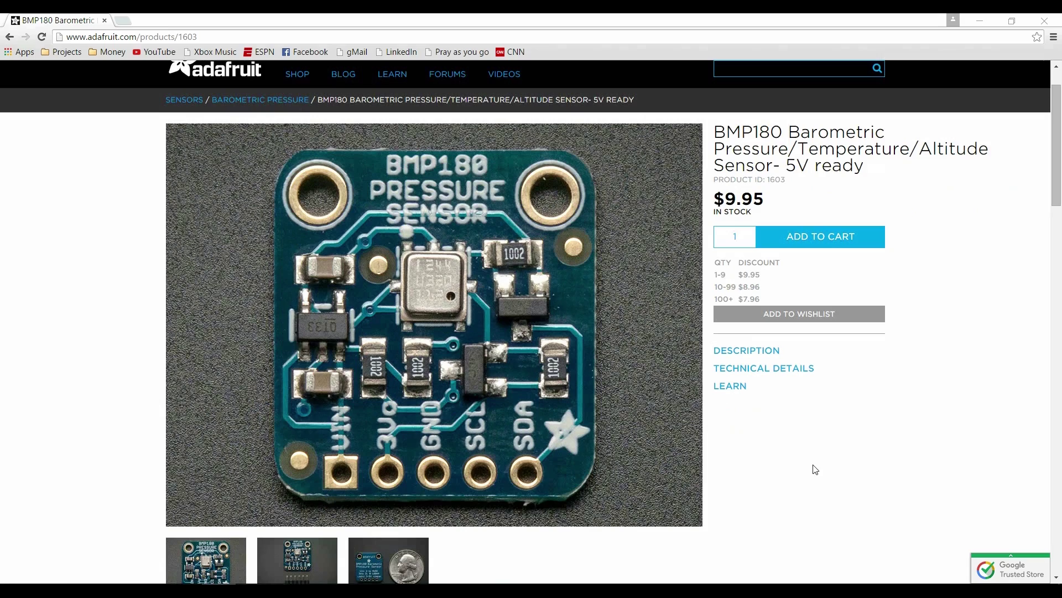
left_click(311, 568)
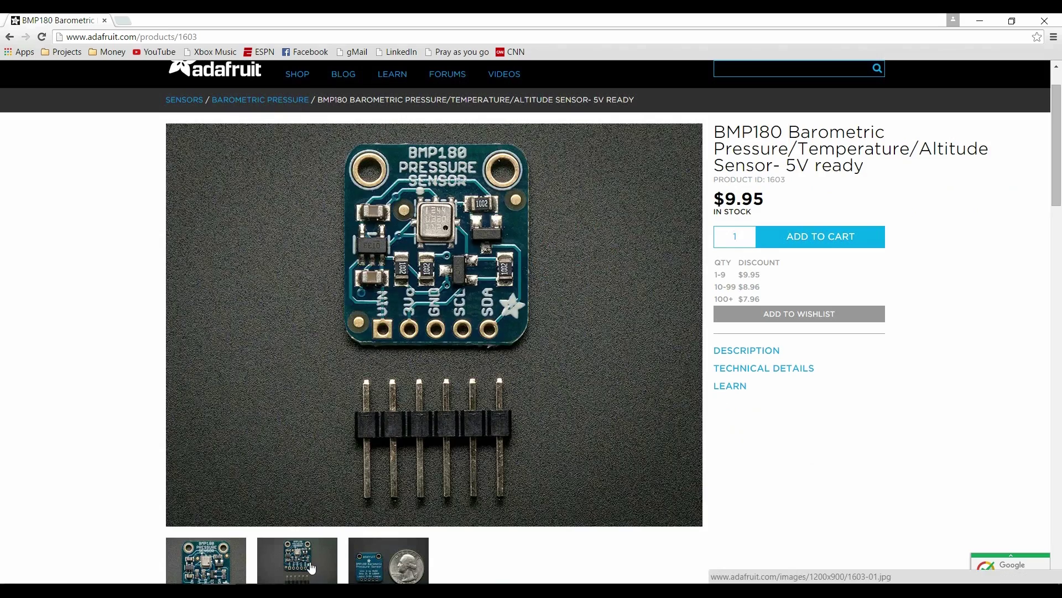
left_click(391, 565)
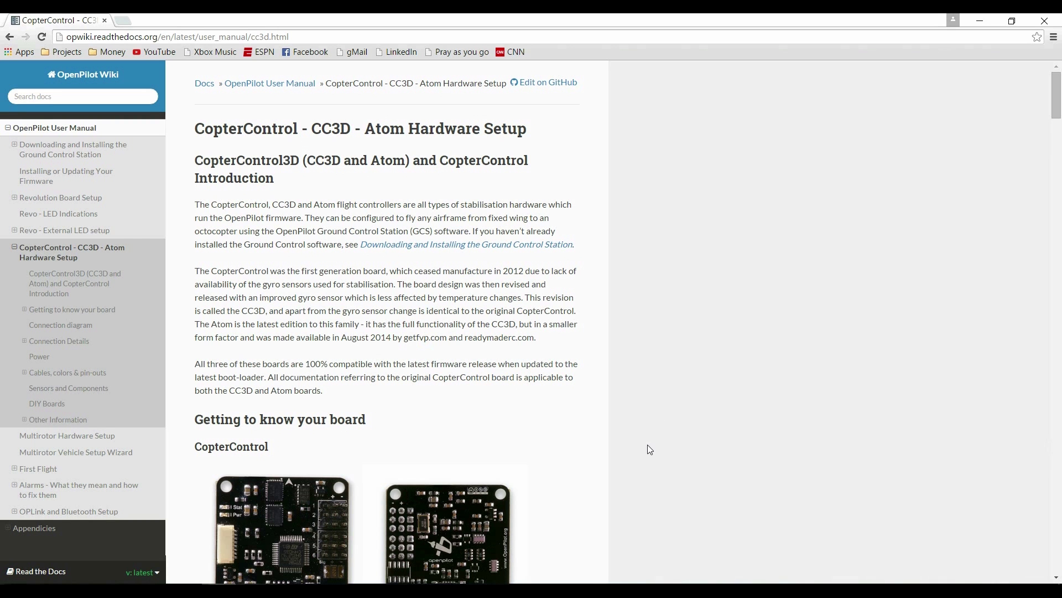
Step: Scroll to the CC3D Connection Details ports diagram and zoom in three steps to read the pin labels
scroll(646, 446, "down", 6)
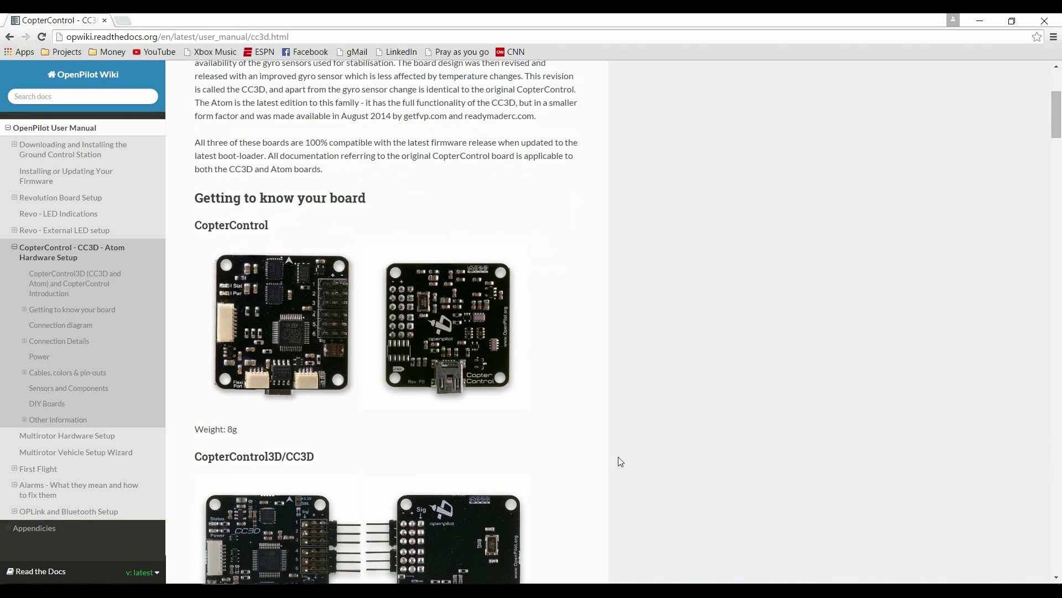
scroll(618, 457, "down", 8)
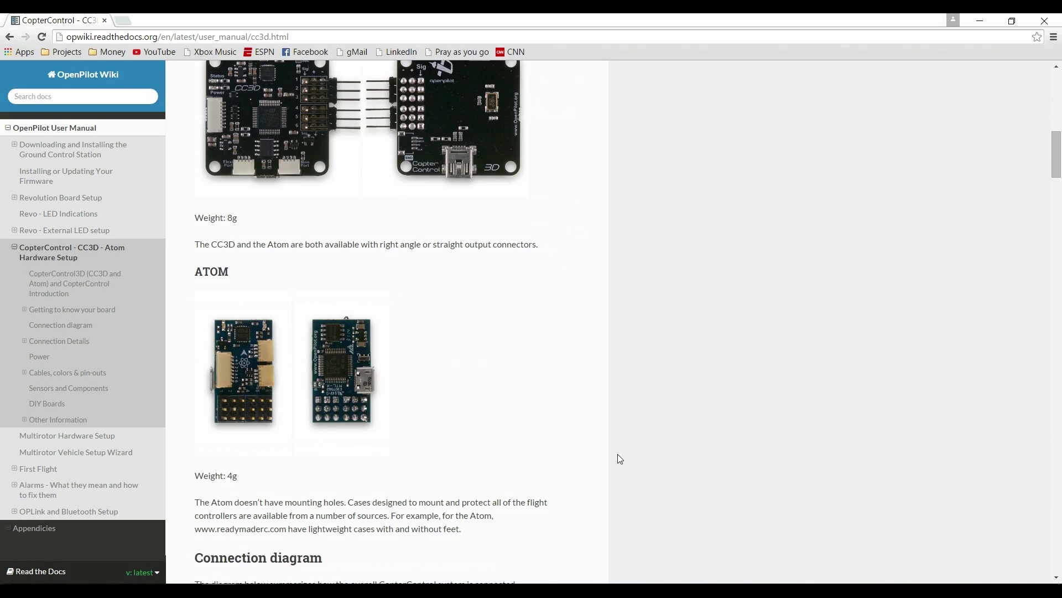
scroll(618, 459, "down", 4)
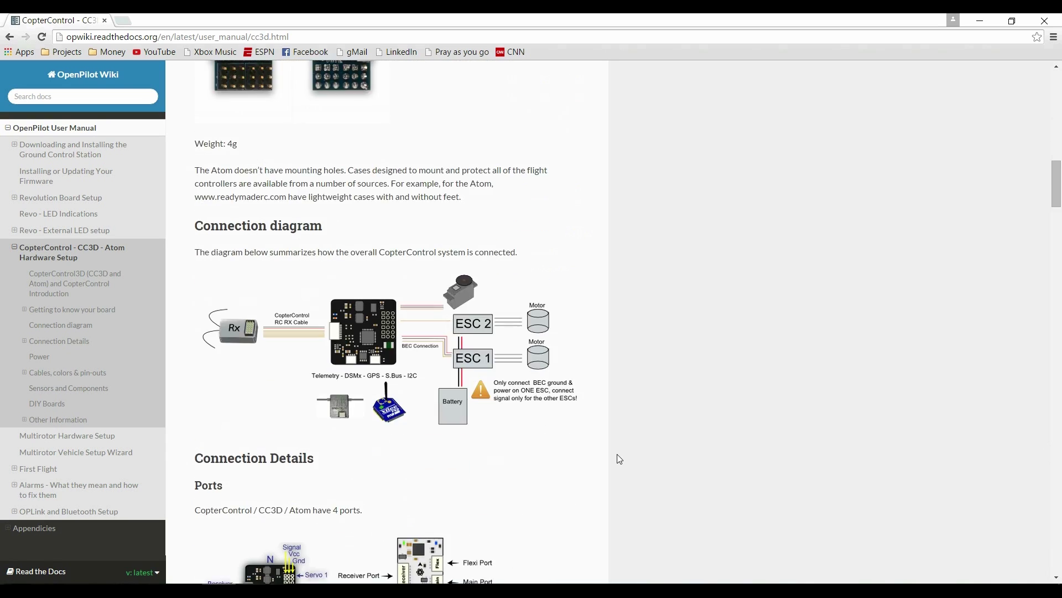
scroll(618, 458, "down", 4)
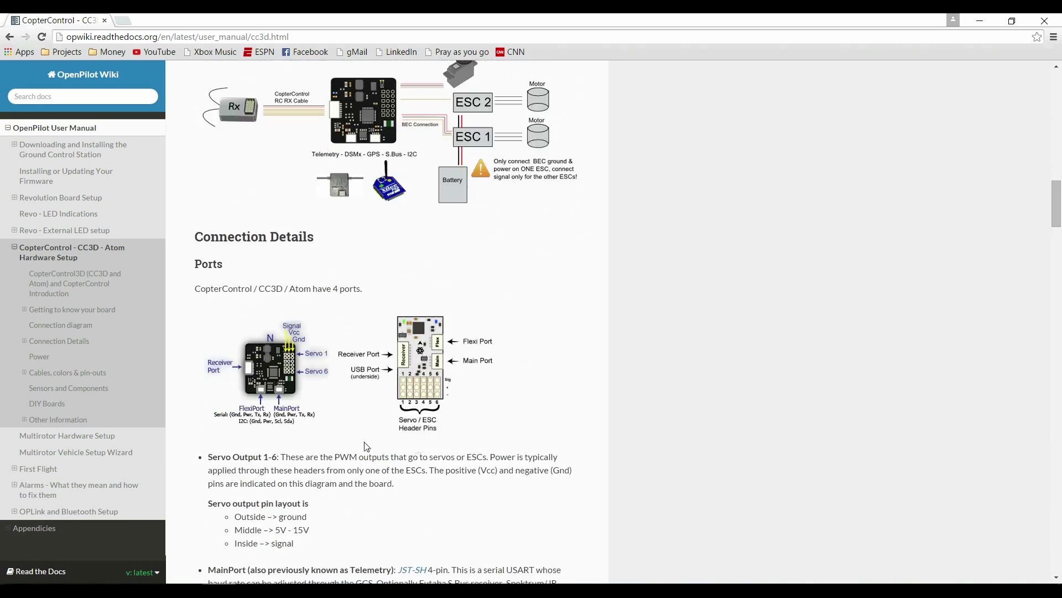
key("ctrl+plus")
key("ctrl+plus")
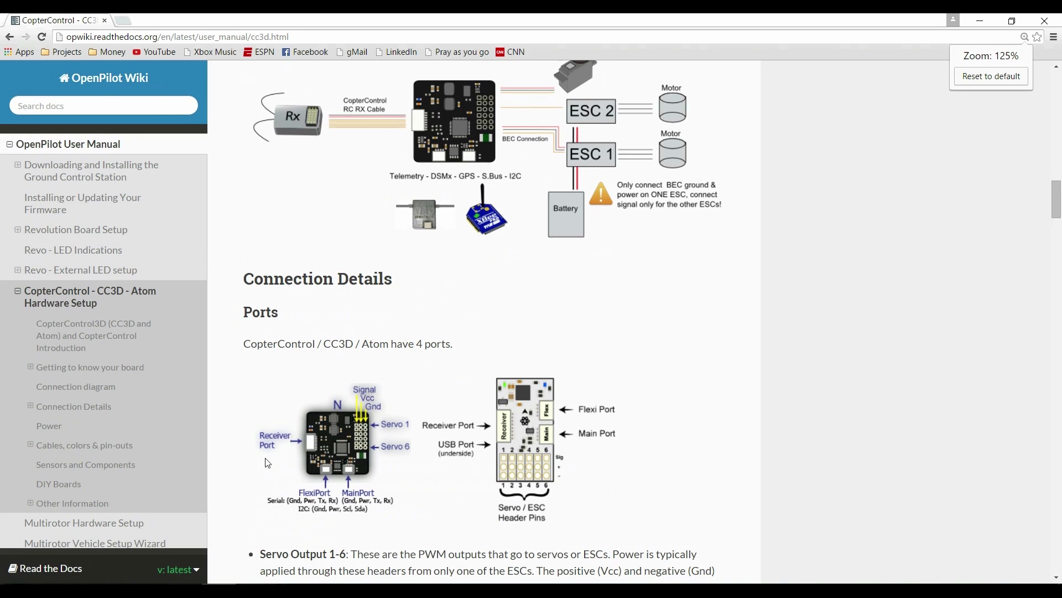
scroll(310, 461, "down", 1)
key("ctrl+plus")
key("ctrl+plus")
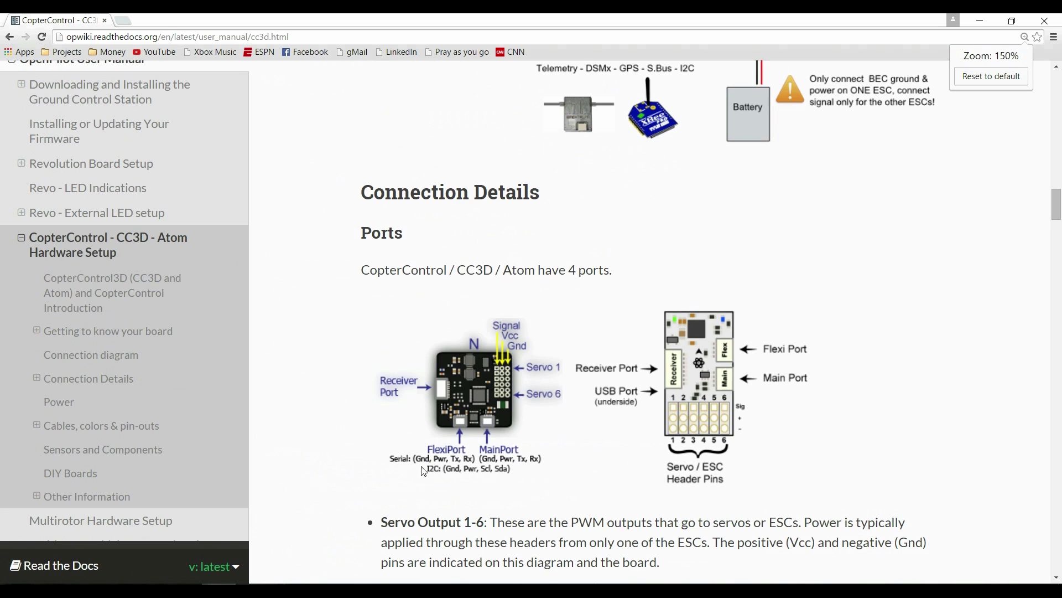
key("ctrl+plus")
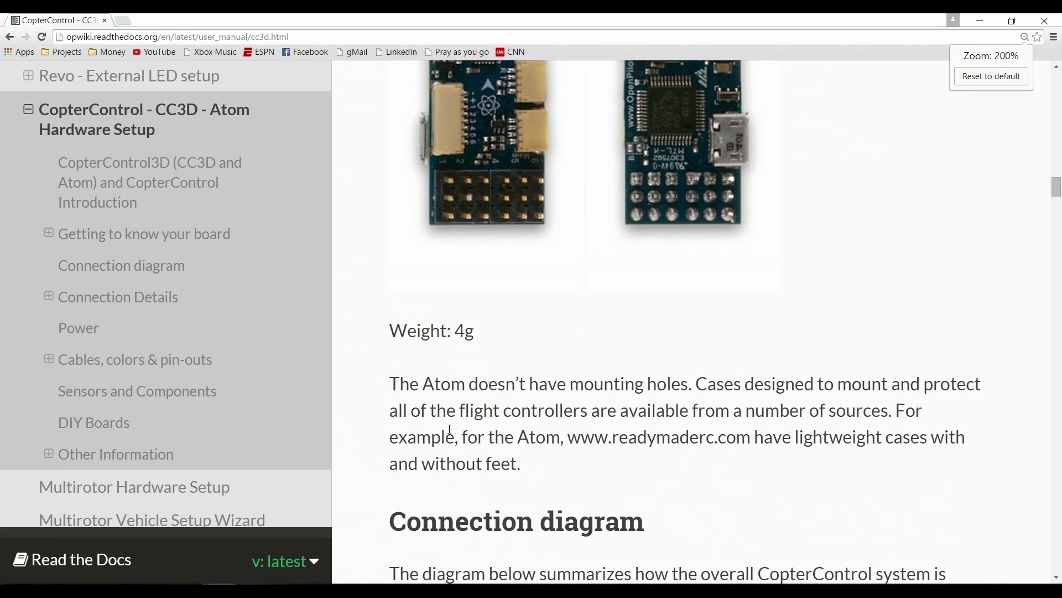
scroll(479, 458, "down", 5)
scroll(479, 458, "down", 8)
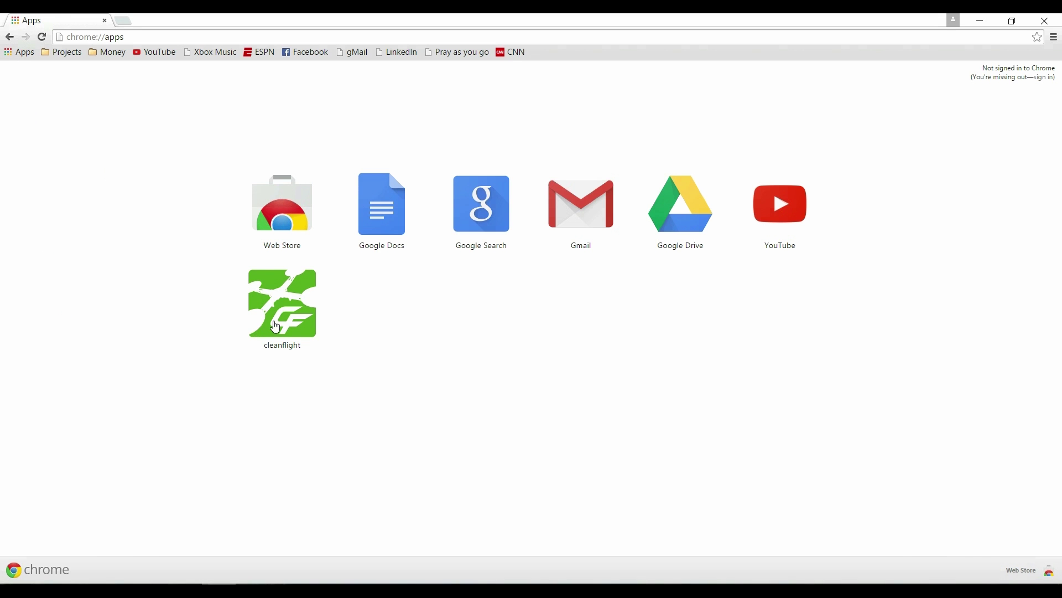
Step: Launch the cleanflight app from Chrome's Apps page
left_click(276, 327)
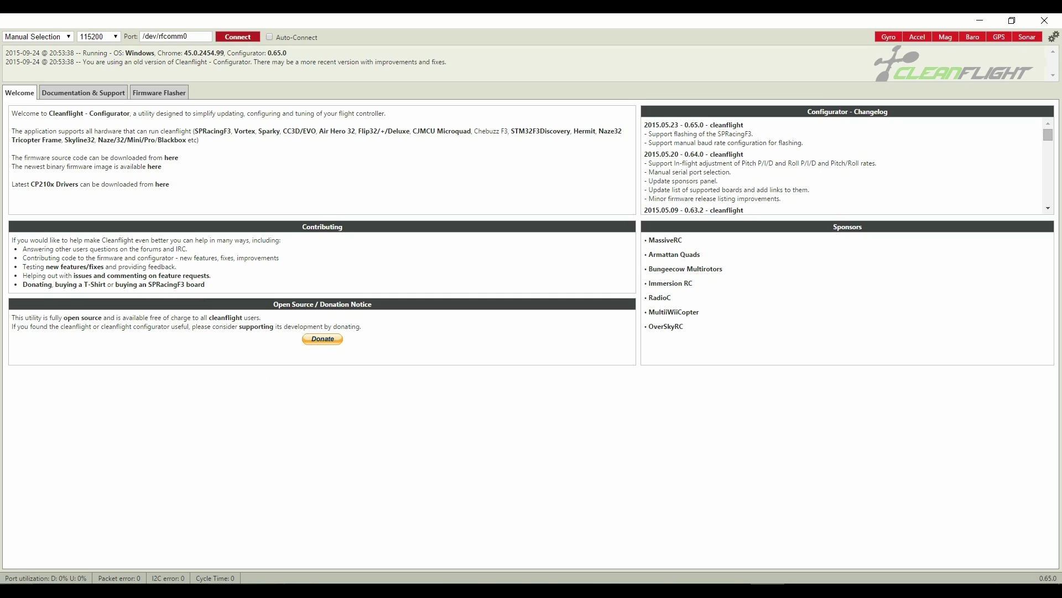
Step: In Device Manager, scan Universal Serial Bus controllers for hardware changes so COM6 appears
key("super+x")
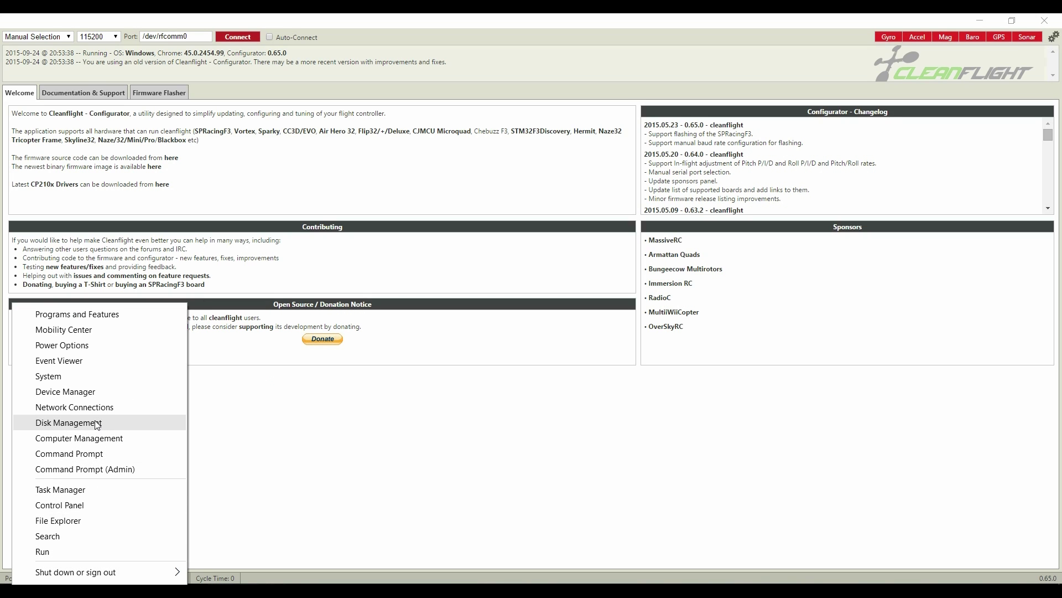
left_click(96, 392)
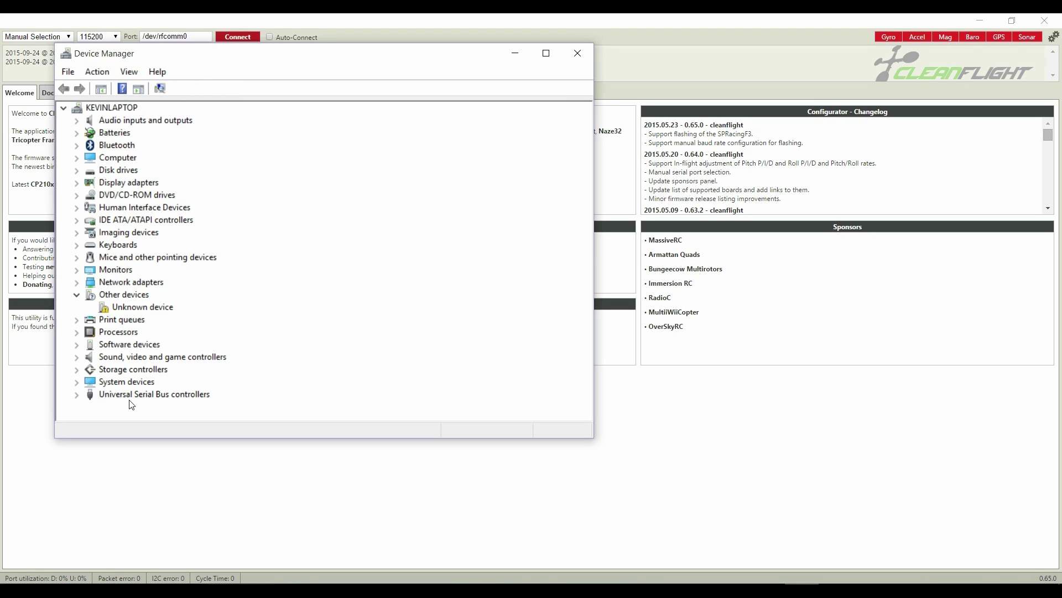
right_click(134, 398)
left_click(148, 400)
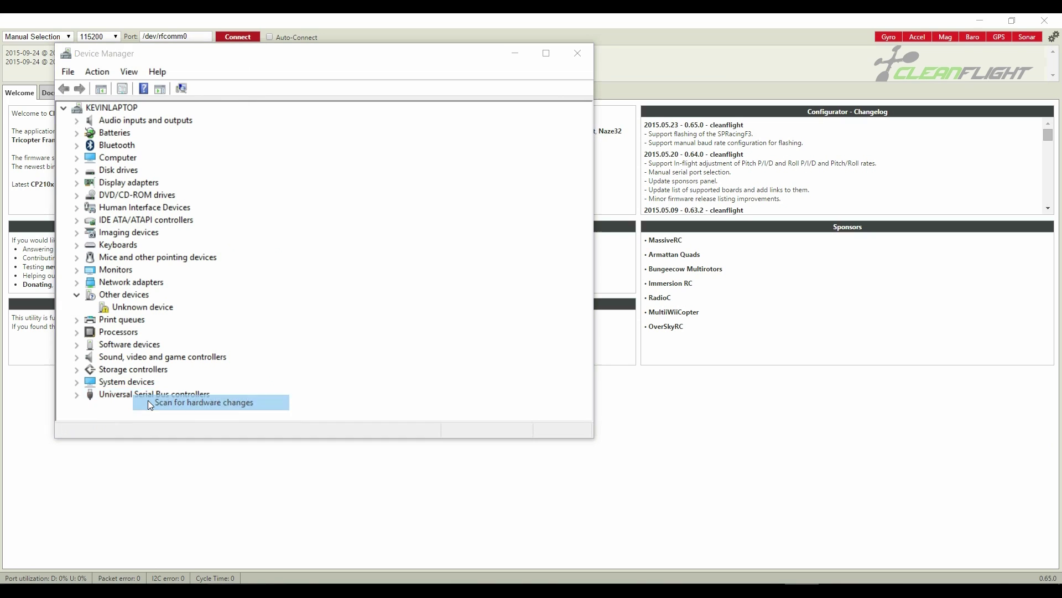
left_click_drag(380, 66, 582, 152)
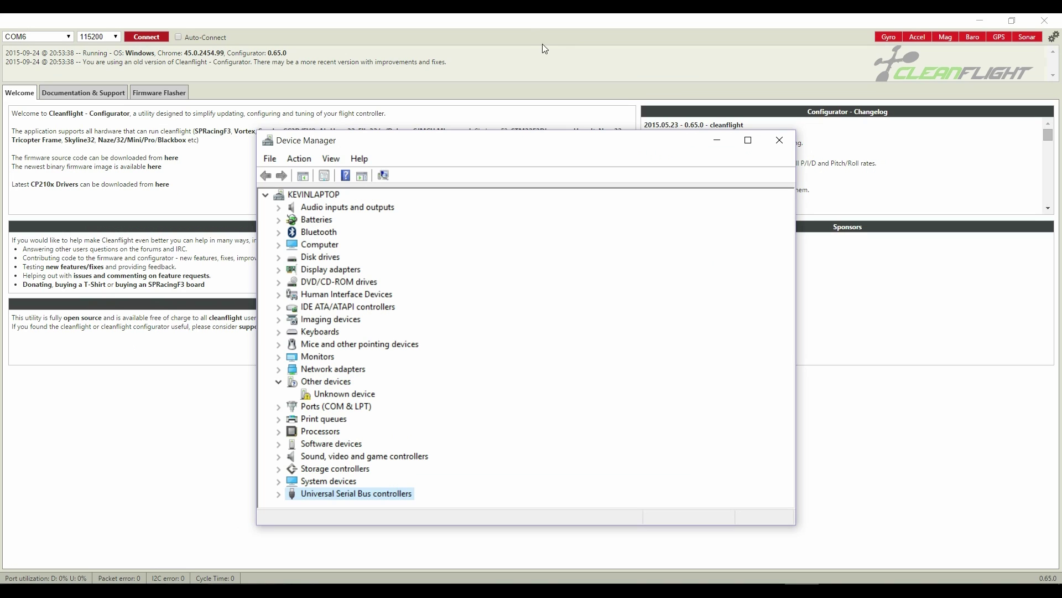
Step: Connect Cleanflight to the CC3D on COM6, view the Sensors graphs, then disconnect
left_click(520, 25)
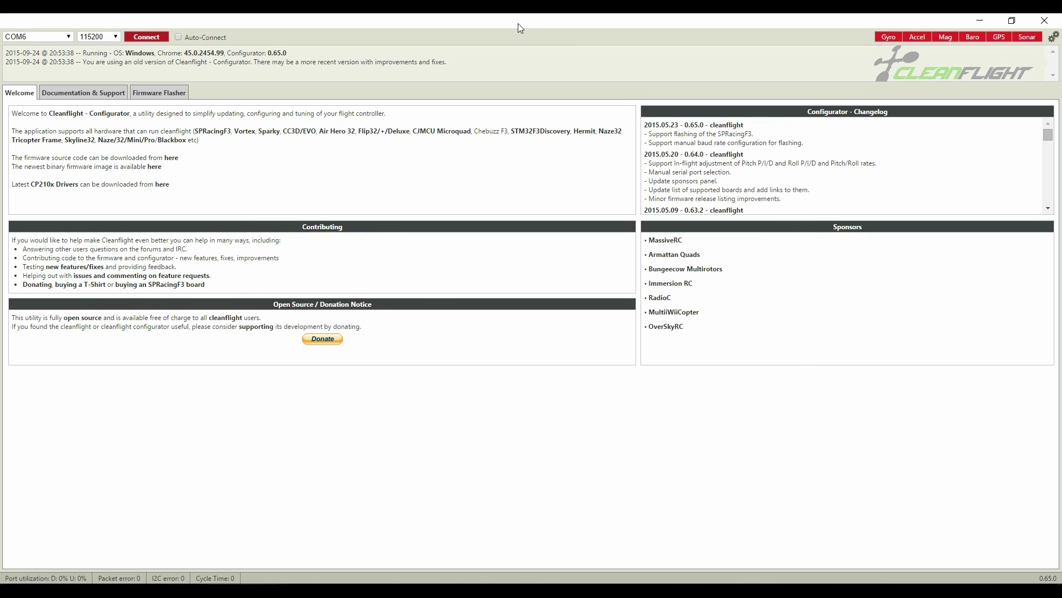
left_click(147, 39)
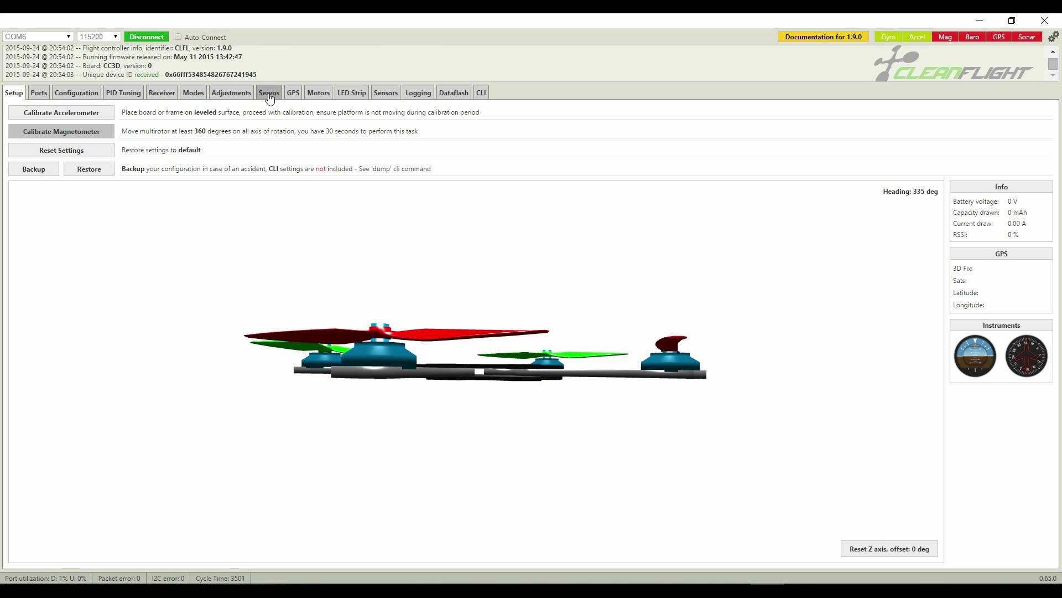
left_click(383, 97)
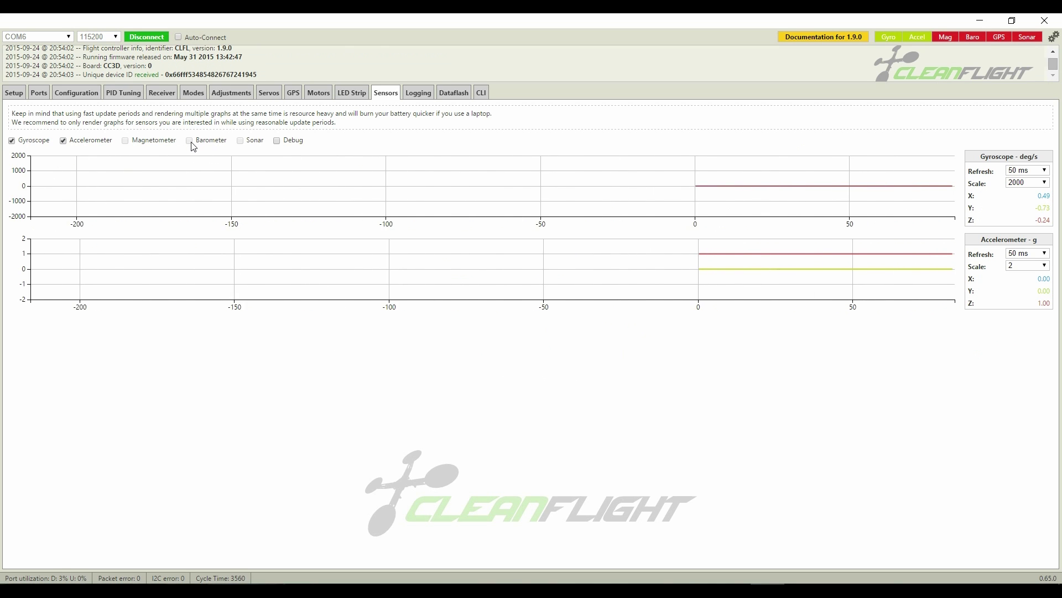
left_click(154, 39)
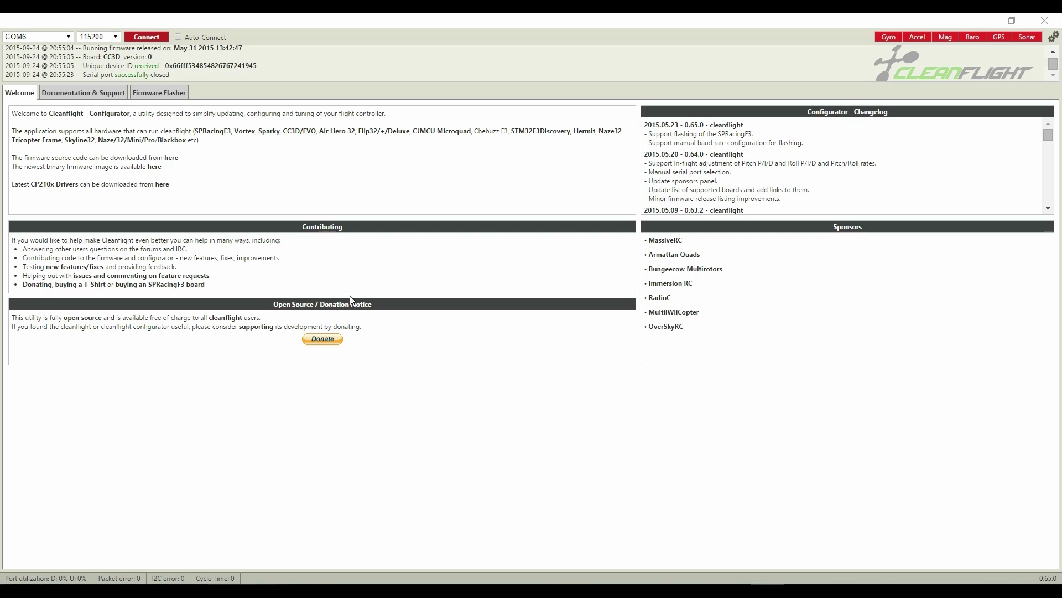
Step: Reconnect to the CC3D on COM6, bringing up the Setup tab's live 3D model
left_click(147, 37)
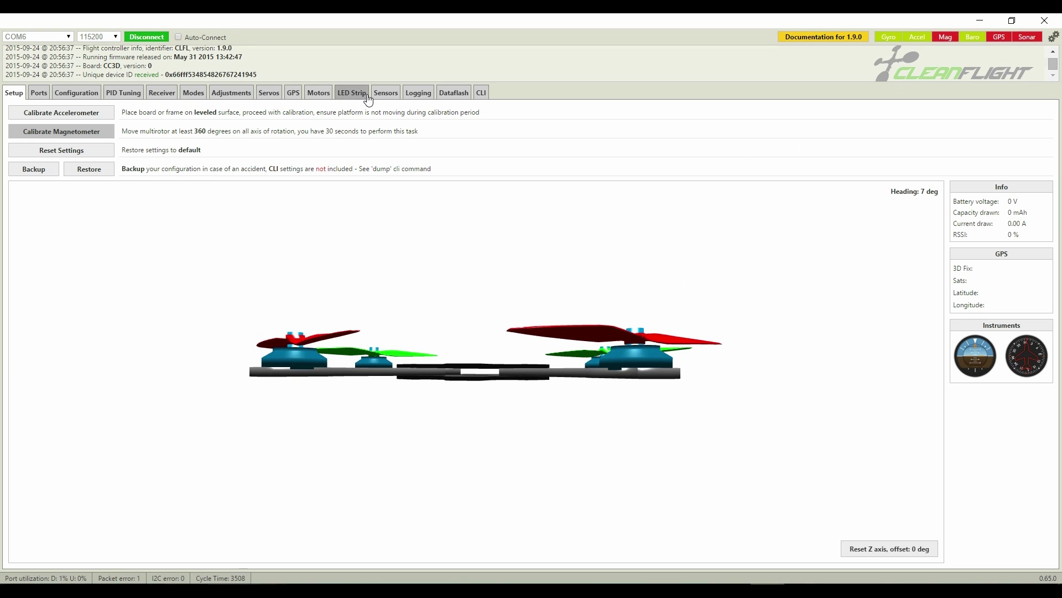
Step: On the Sensors tab, tick Barometer to add a live altitude graph in meters
left_click(386, 94)
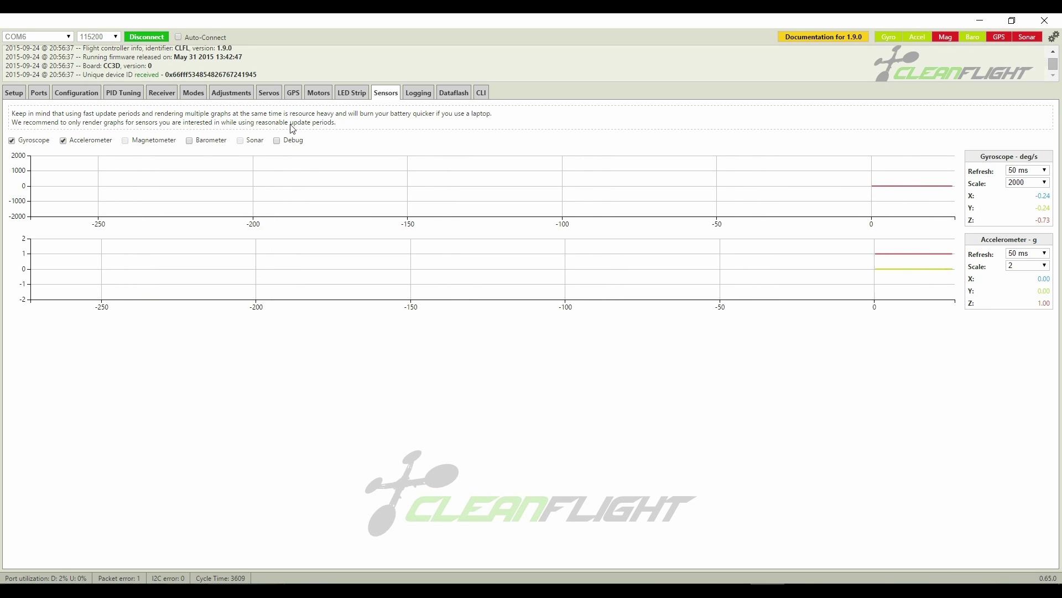
left_click(189, 143)
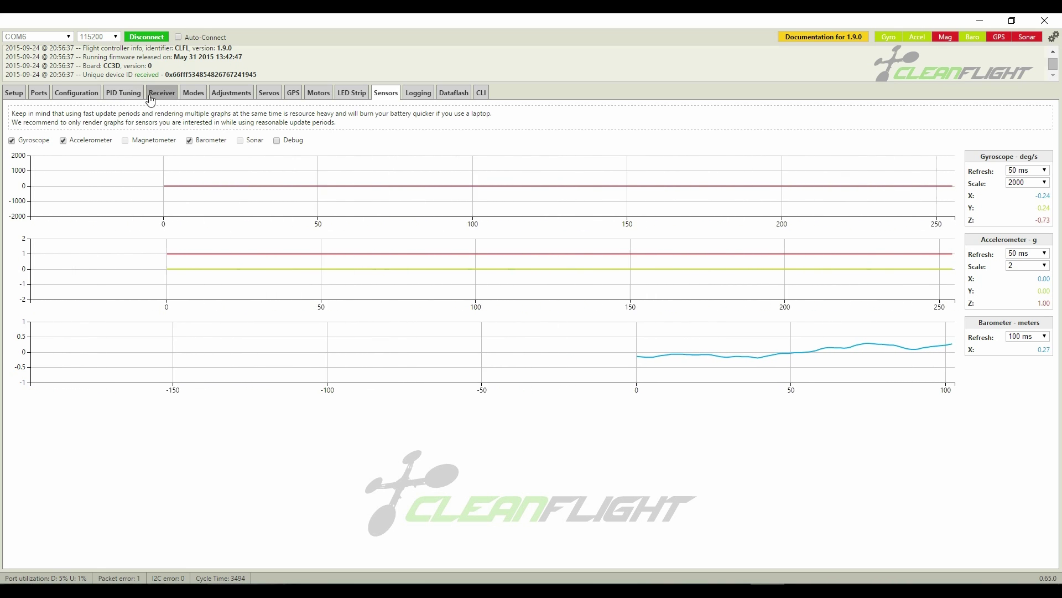
left_click(194, 94)
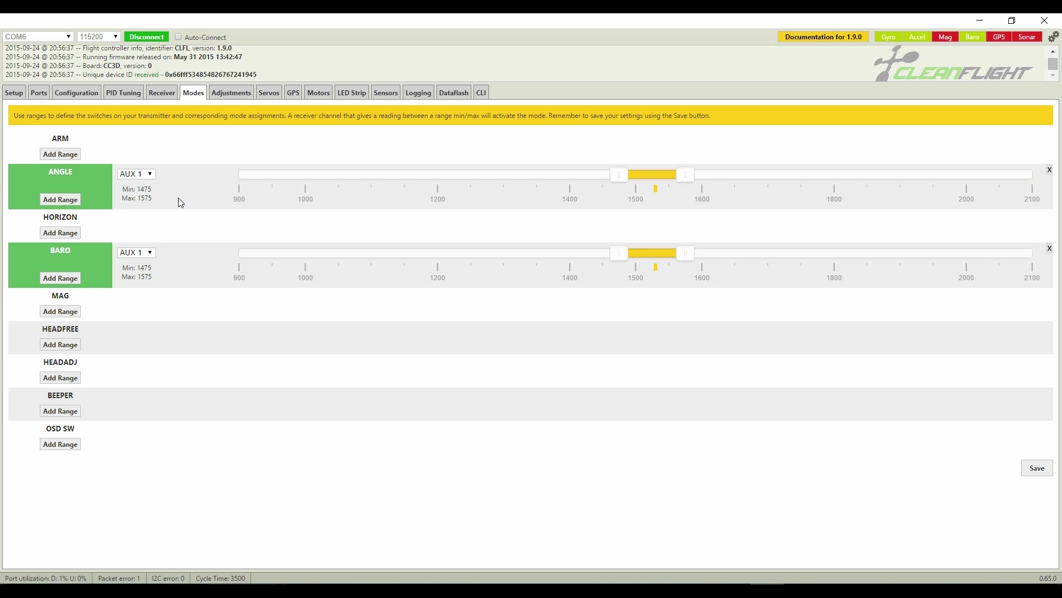
Step: After reviewing ANGLE and BARO on AUX 1 (1475–1575), switch to the Configuration tab
left_click(78, 97)
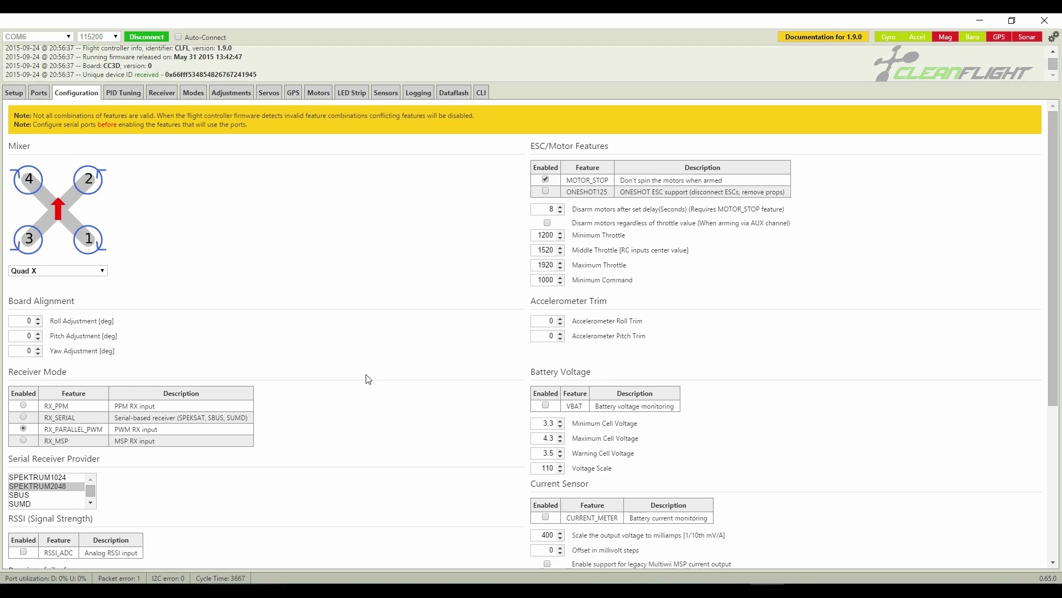
scroll(366, 379, "down", 1)
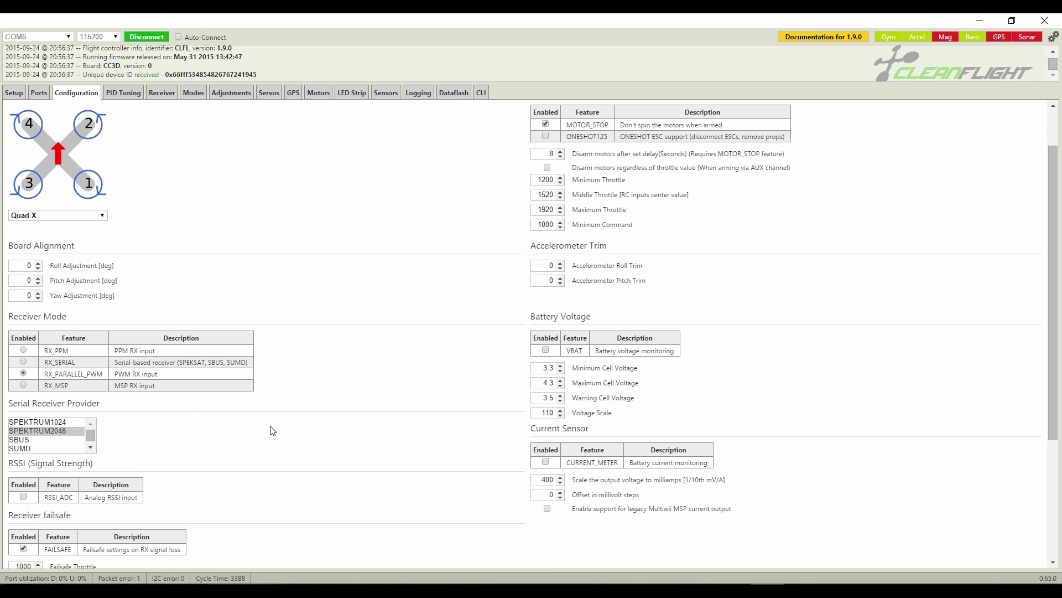
scroll(368, 401, "up", 1)
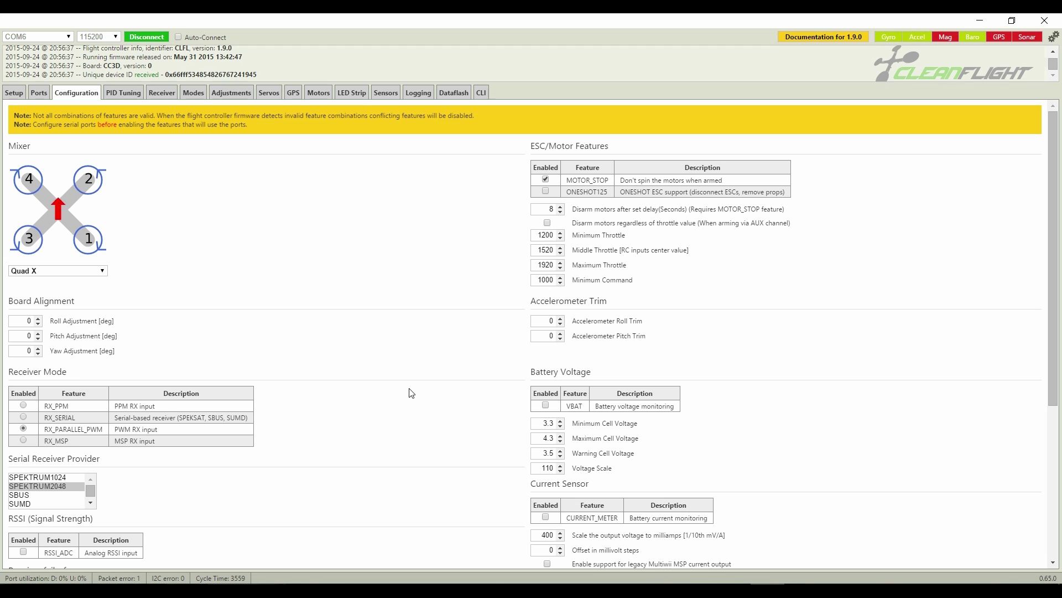
scroll(412, 393, "down", 4)
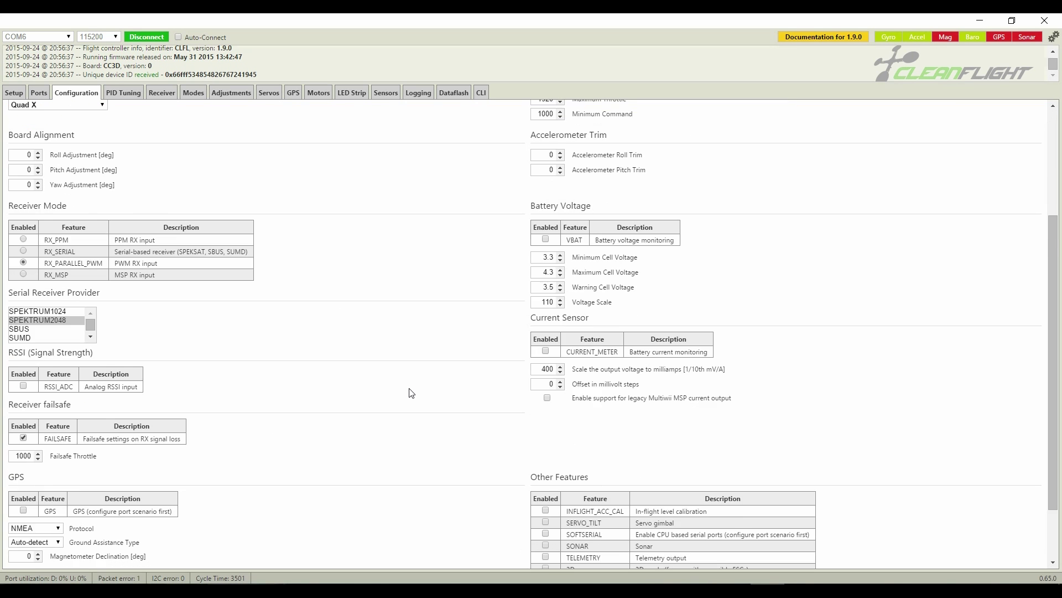
scroll(411, 393, "up", 4)
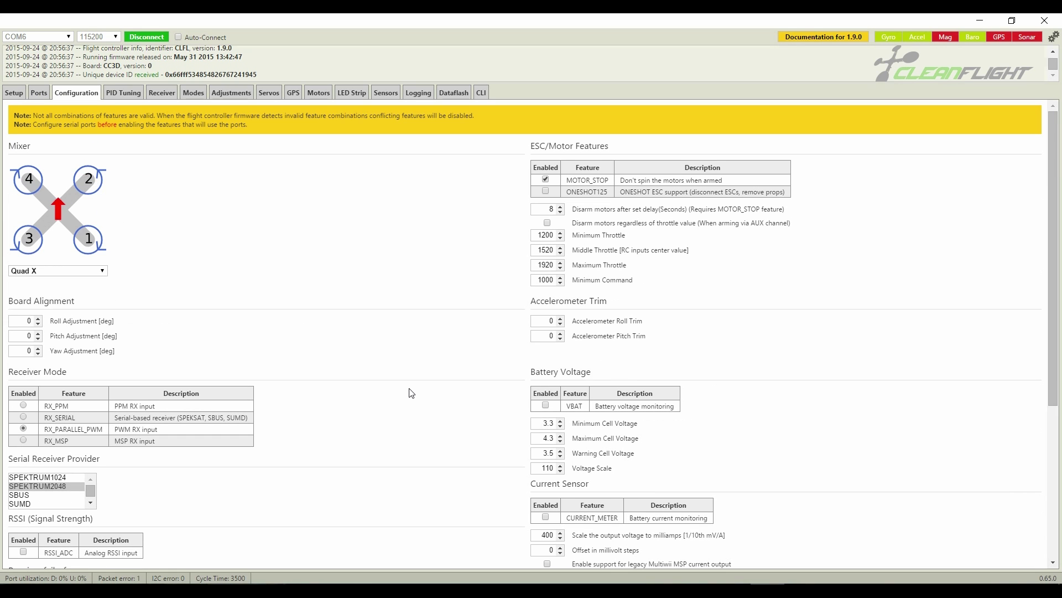
left_click(162, 93)
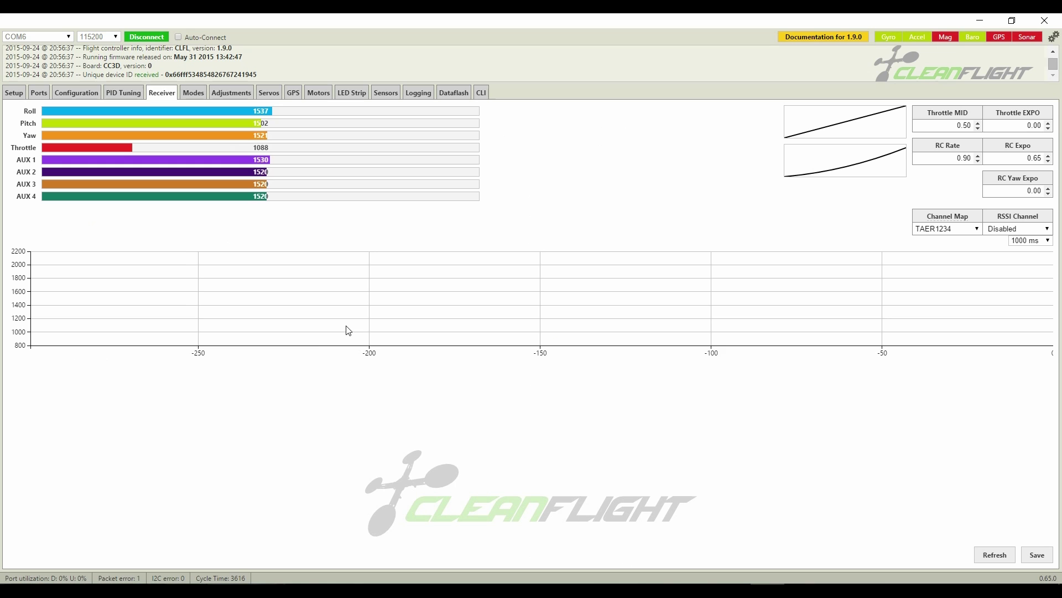